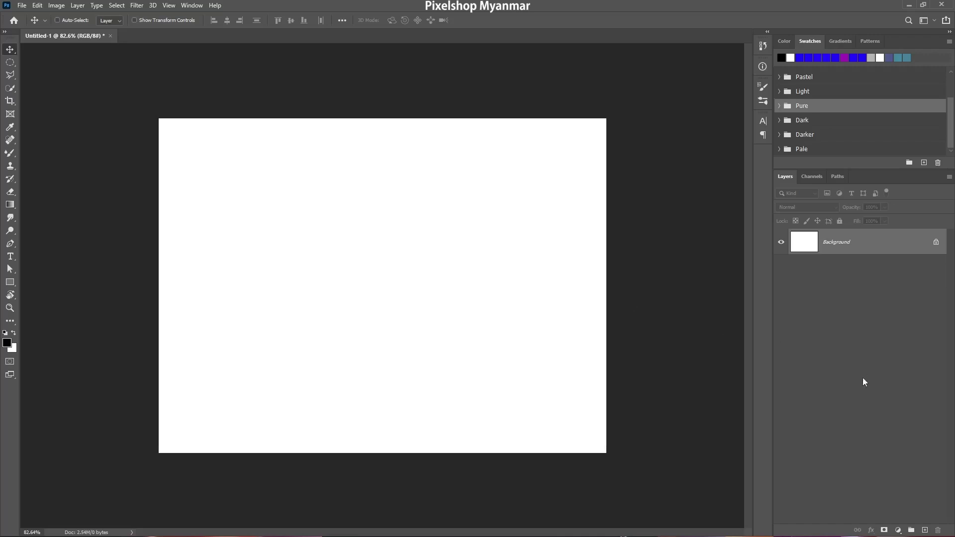
Step: Add a blank transparent Layer 1 above the white Background
left_click(923, 530)
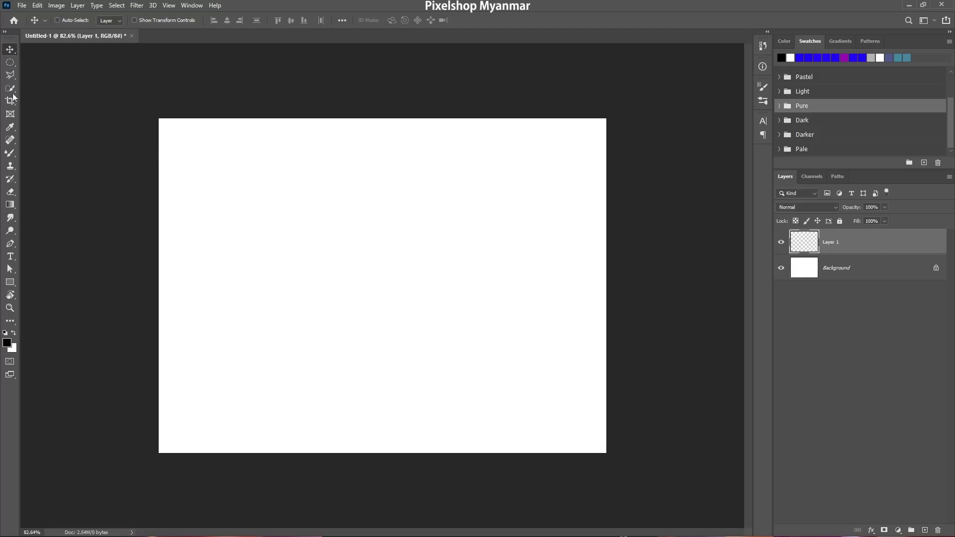
Step: Draw a circular elliptical selection on Layer 1
left_click(10, 65)
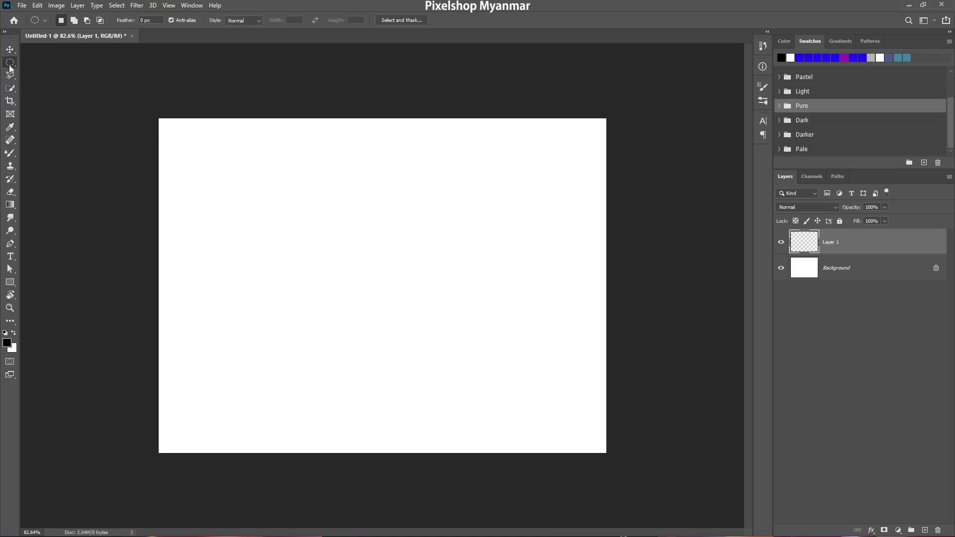
left_click_drag(222, 191, 293, 262)
key("g")
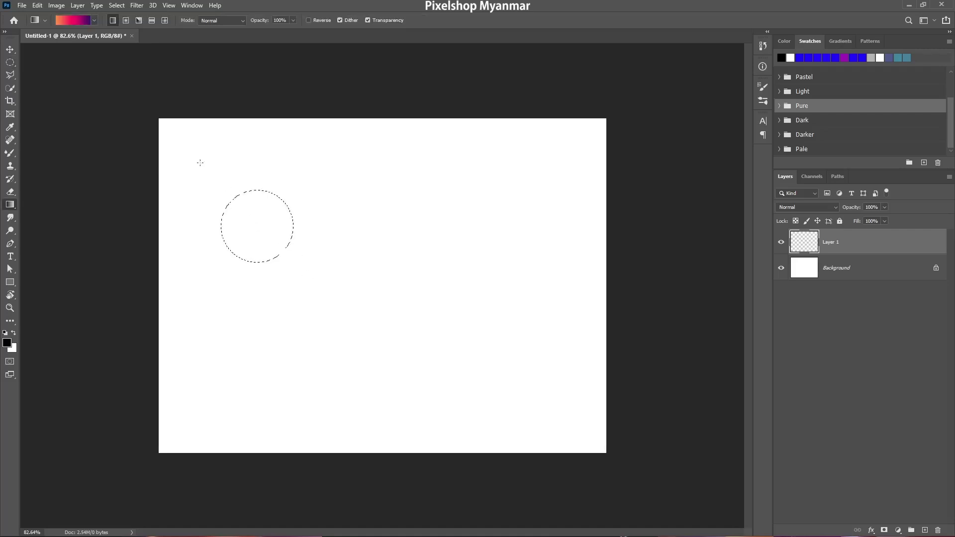
Step: Fill the circle top-to-bottom with a Reds orange-pink-purple gradient preset, then deselect
left_click(77, 19)
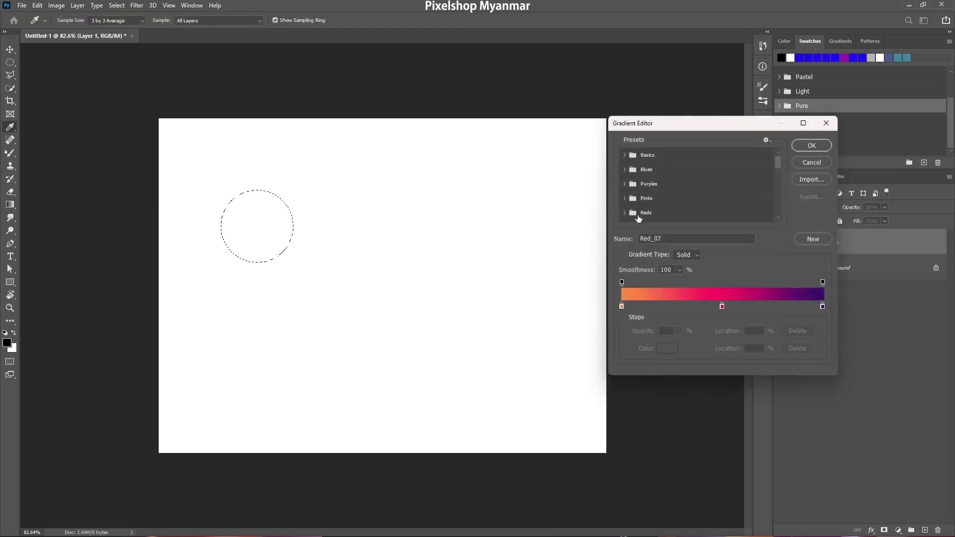
scroll(639, 211, "down", 1)
left_click(622, 181)
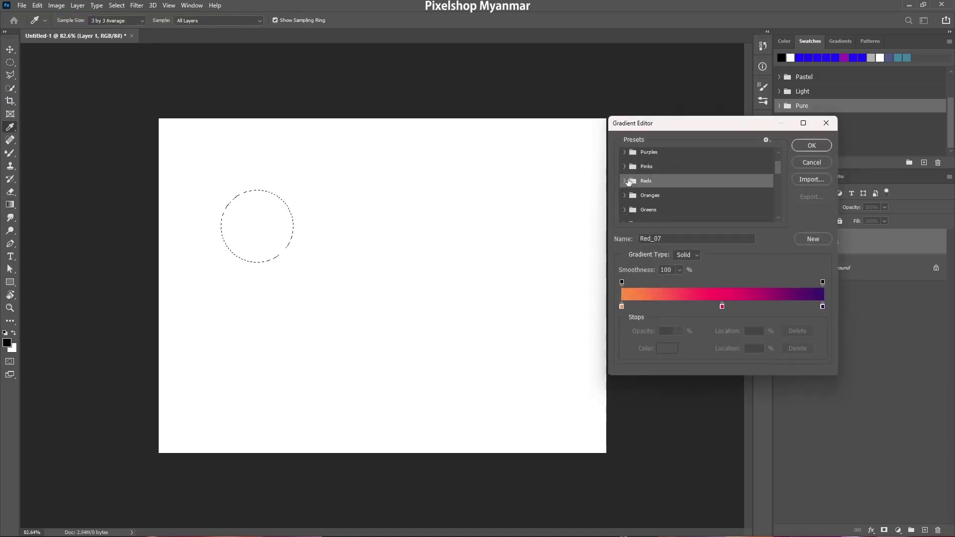
left_click(624, 181)
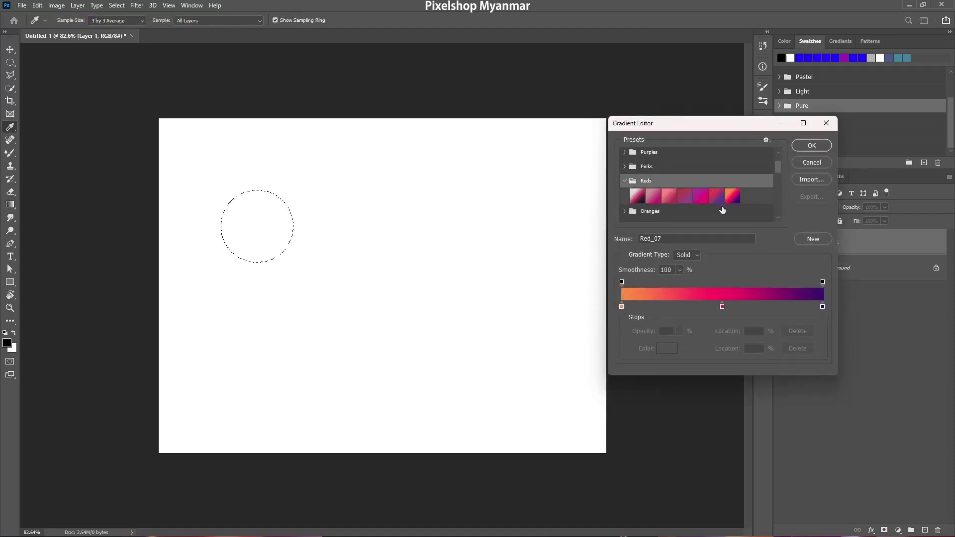
left_click(812, 144)
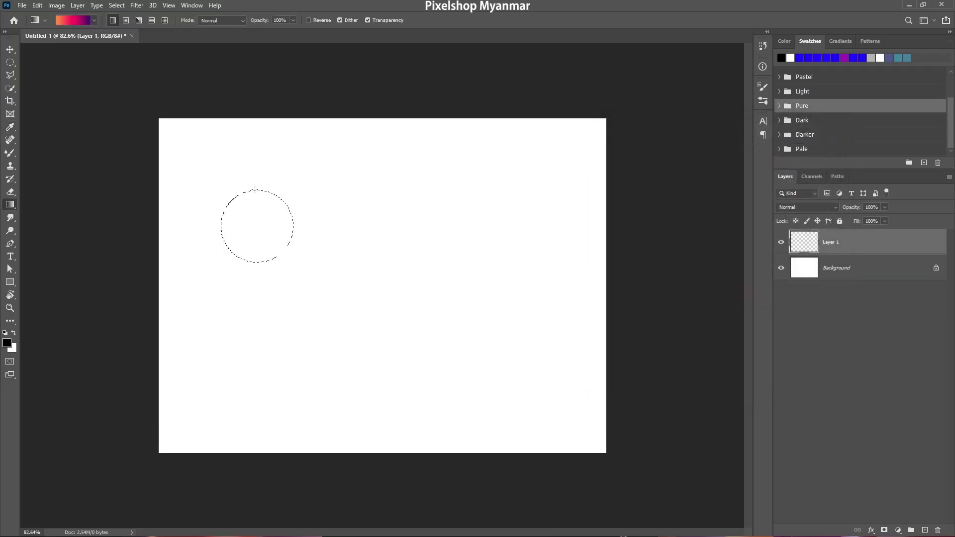
left_click_drag(254, 189, 254, 265)
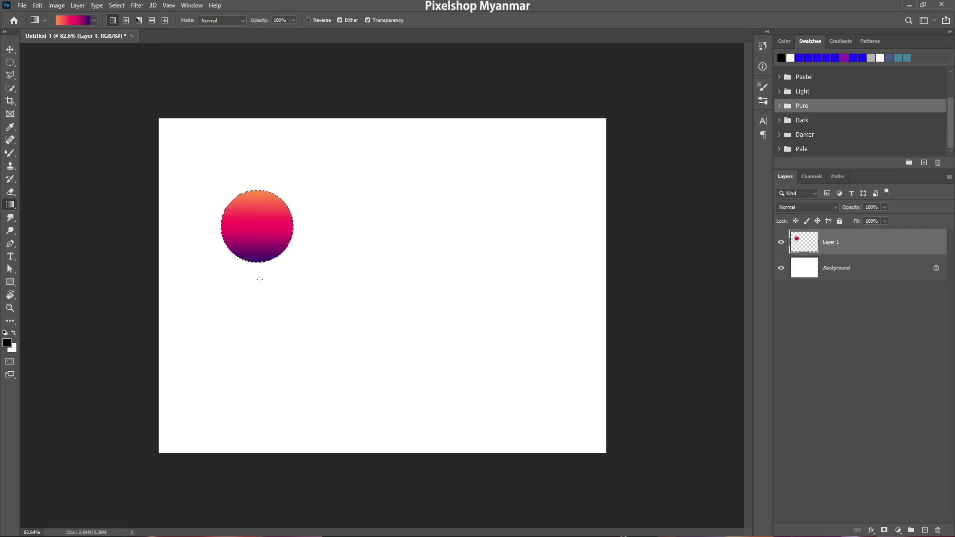
key("ctrl+d")
Step: Move the circle up-left, hide the Background, and add an empty Layer 2
key("v")
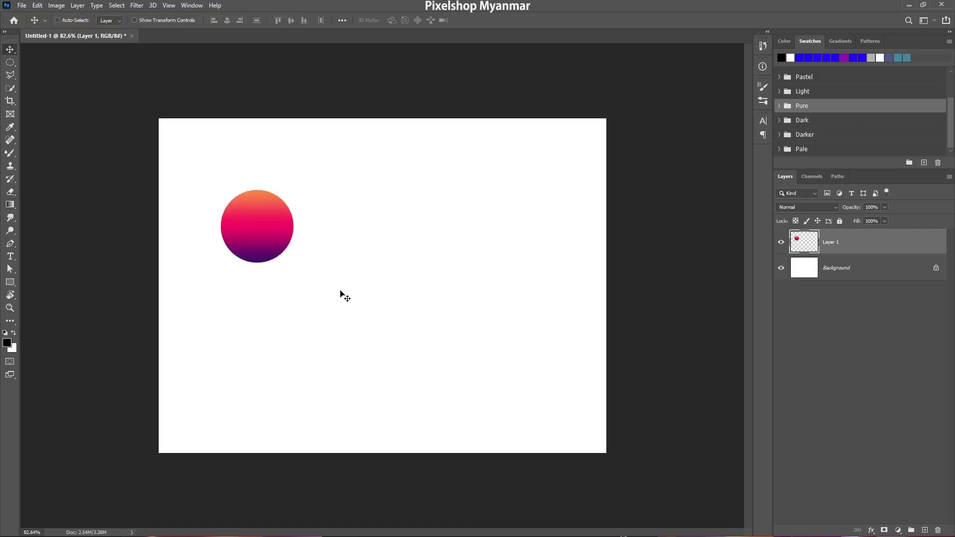
left_click_drag(272, 228, 236, 169)
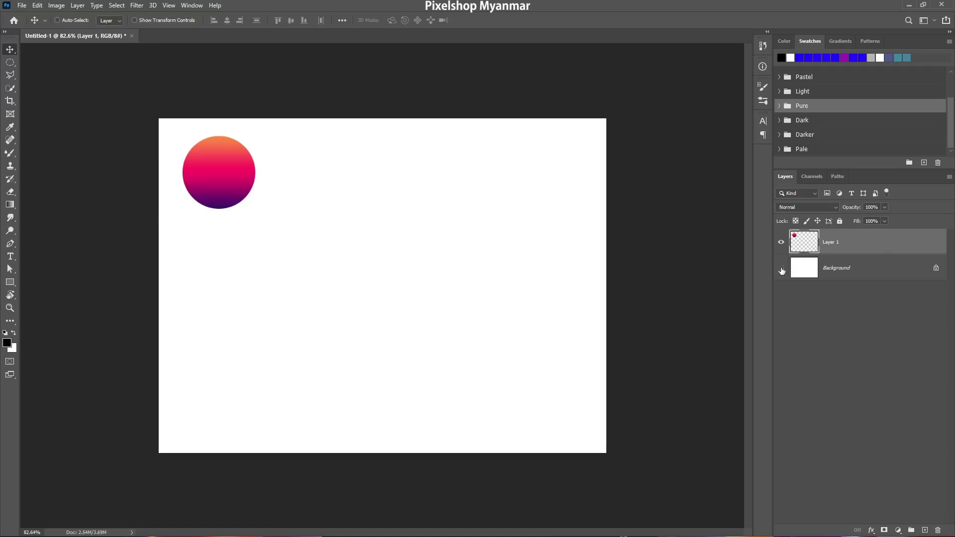
left_click(781, 270)
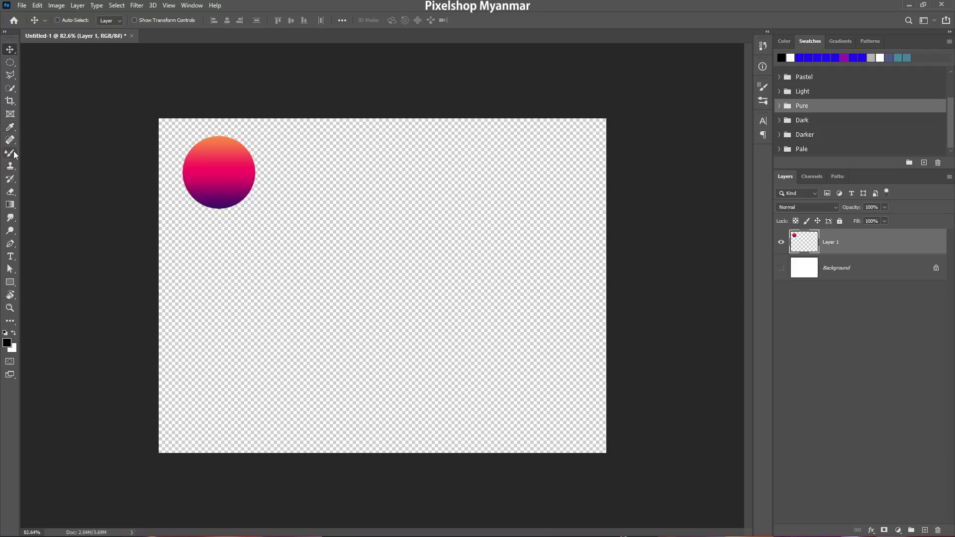
left_click(924, 529)
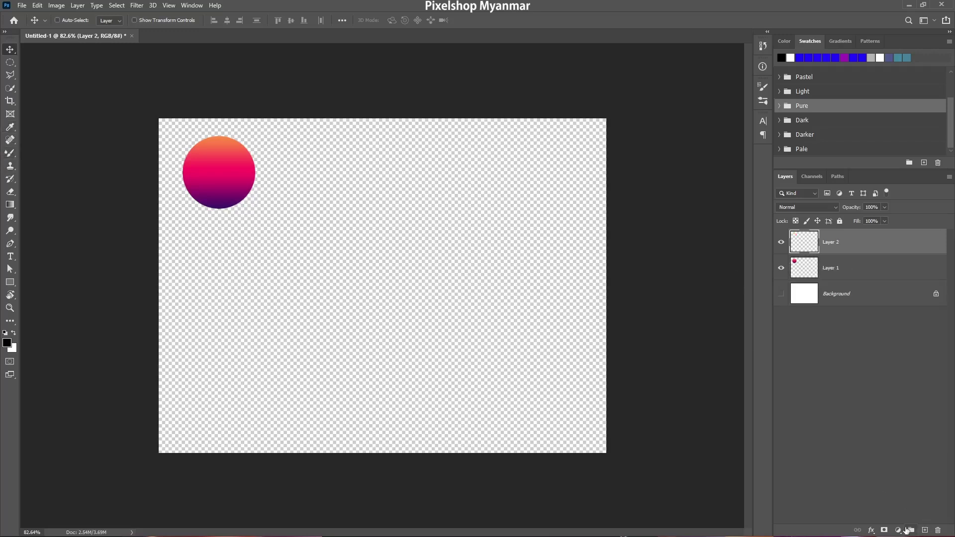
Step: Set up a clean Mixer Brush sized to the circle and loaded with its gradient colours
left_click(10, 154)
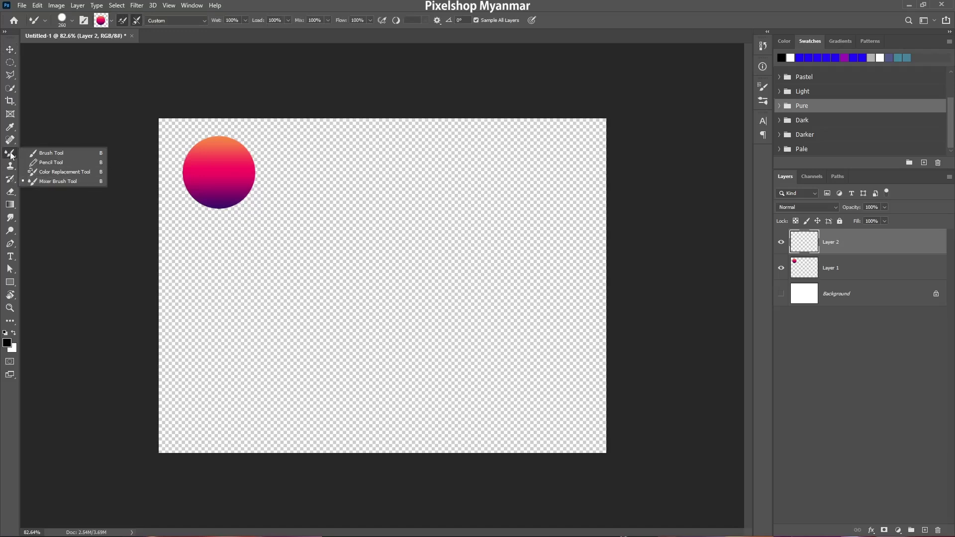
left_click(58, 181)
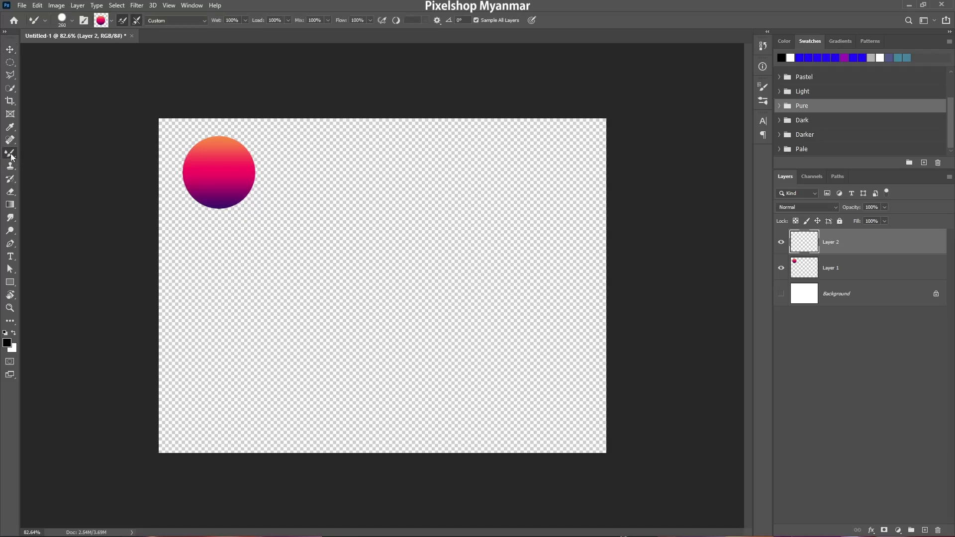
left_click(112, 21)
left_click(111, 40)
right_click(225, 177, "alt")
right_click(219, 174, "alt")
left_click(217, 171, "alt")
Step: Hide the circle layer and paint a thick trial gradient stroke on Layer 2, then undo it
key("v")
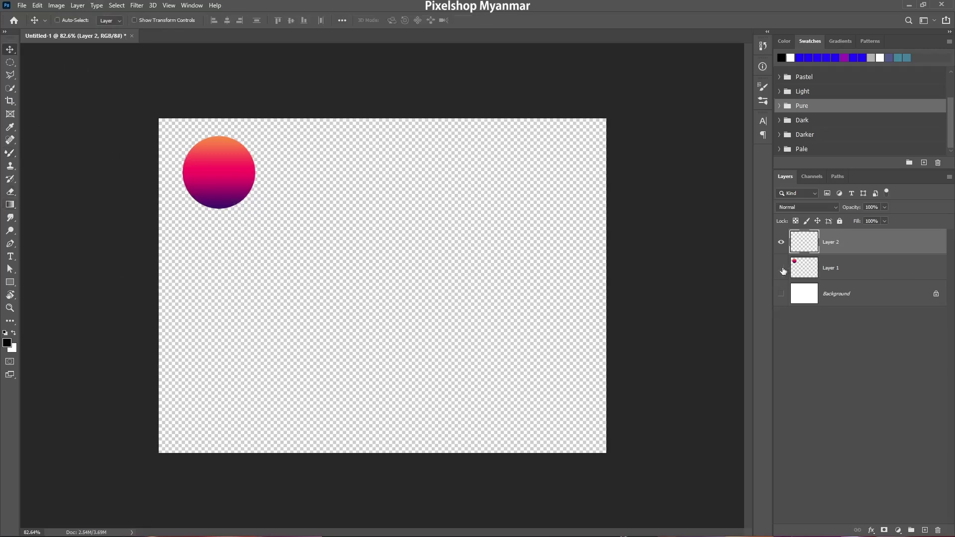
left_click(781, 269)
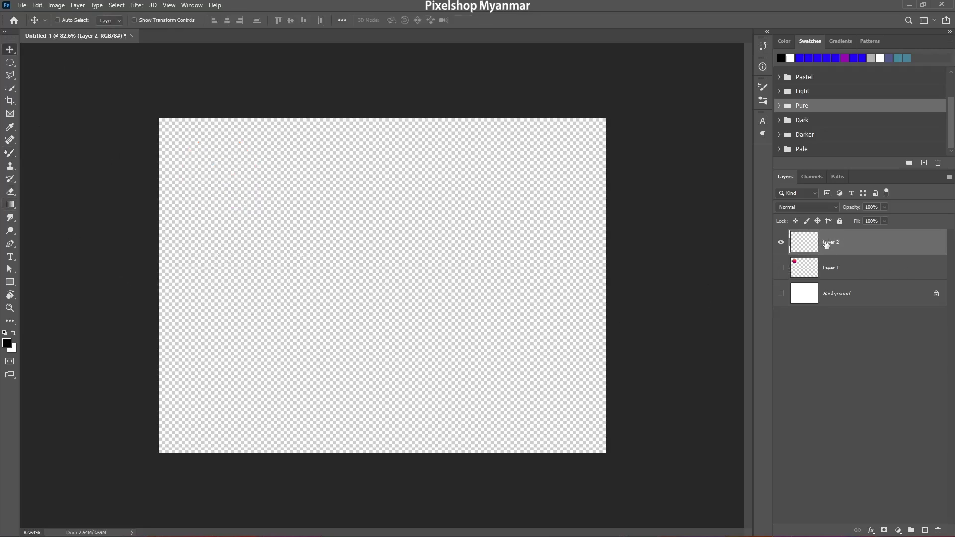
key("b")
mouse_move(256, 207)
left_mouse_down()
mouse_move(373, 192)
mouse_move(351, 330)
left_mouse_up()
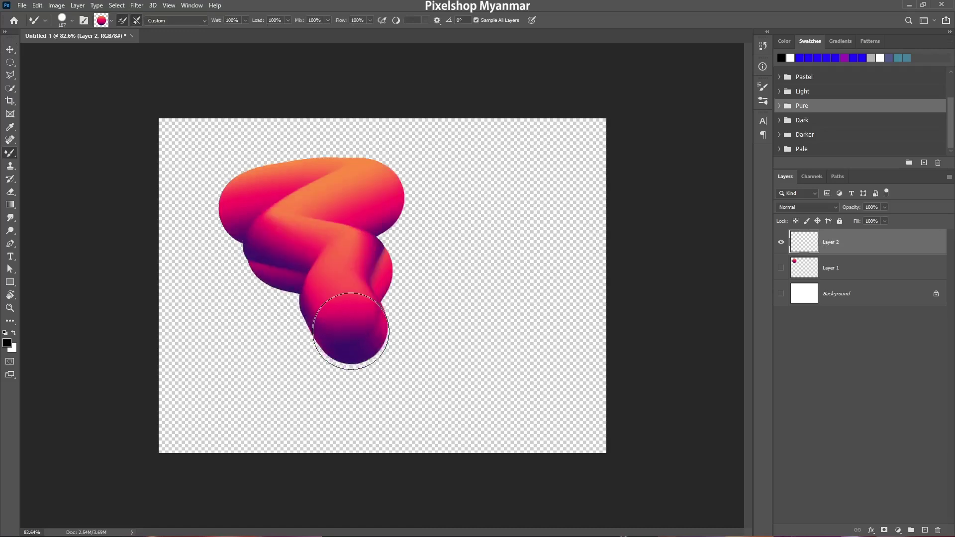
key("ctrl+z")
key("ctrl+z")
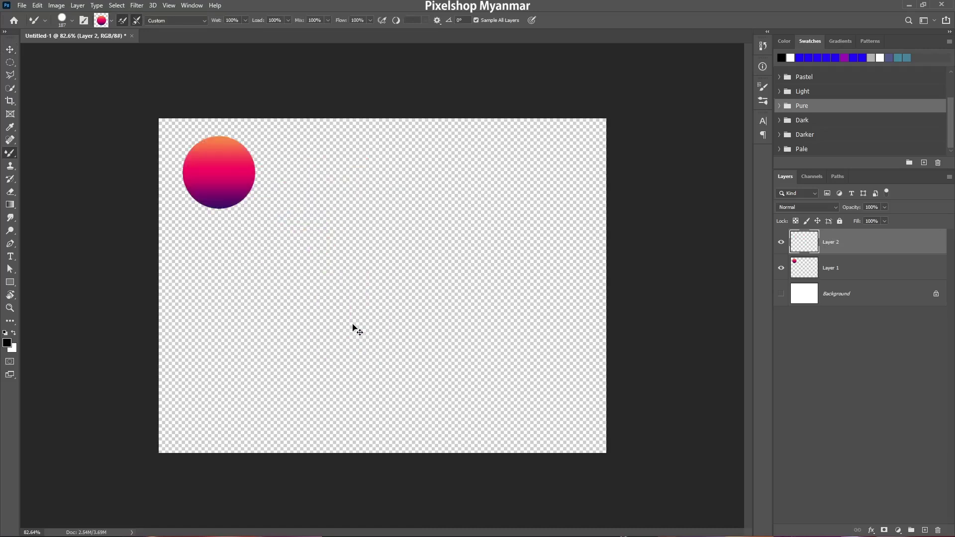
key("ctrl+shift+z")
Step: Shrink the brush, paint and undo zigzag and curved test strokes, then reduce the diameter further
key("bracketleft")
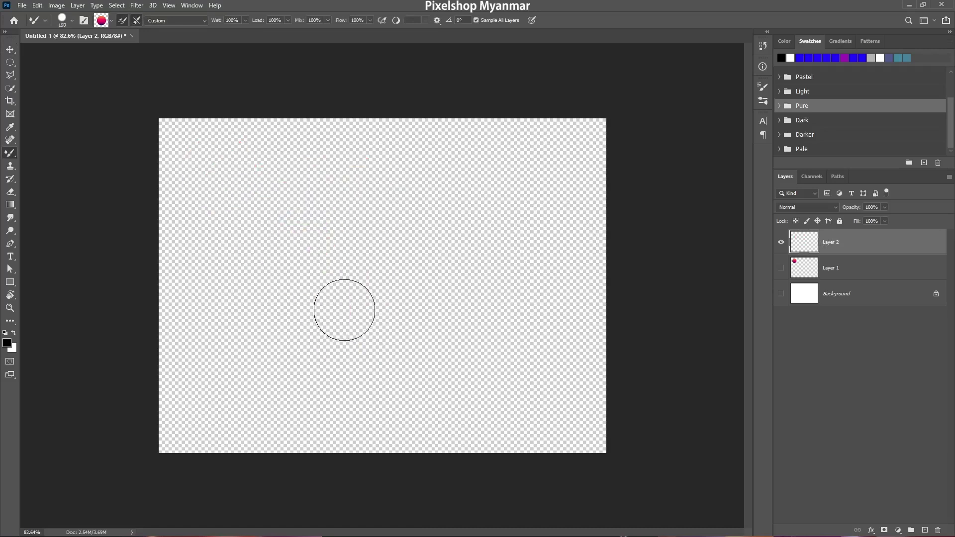
key("bracketleft")
key("bracketleft")
key("bracketleft")
mouse_move(268, 199)
left_mouse_down()
mouse_move(368, 204)
mouse_move(381, 373)
left_mouse_up()
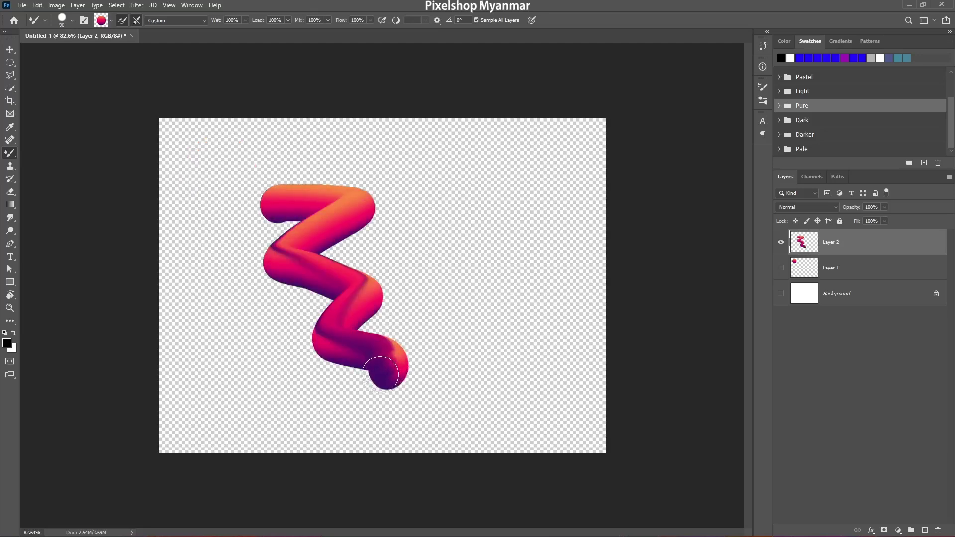
key("ctrl+z")
mouse_move(260, 198)
left_mouse_down()
mouse_move(344, 314)
mouse_move(454, 405)
left_mouse_up()
key("ctrl+z")
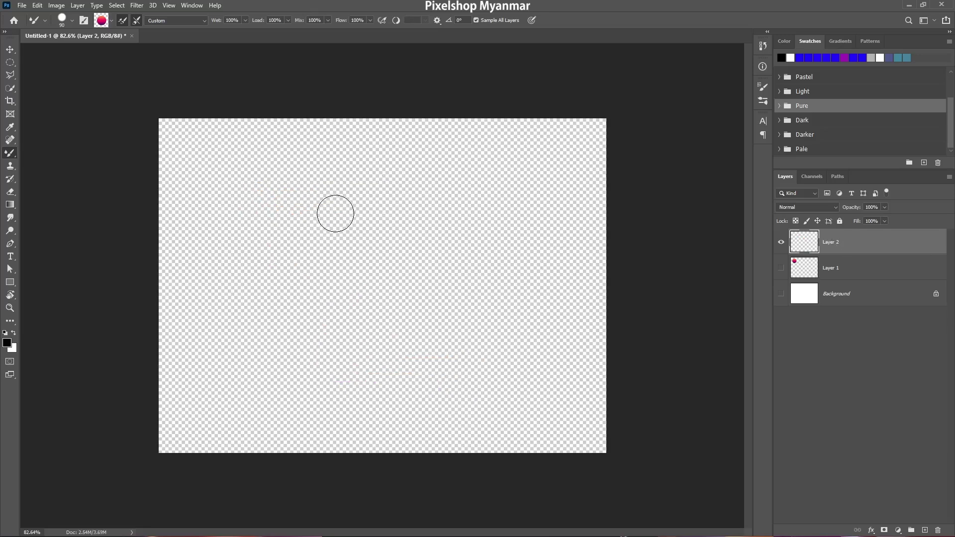
right_click(335, 213, "alt")
Step: Start a Pen path with curved anchors tracing the cursive H
key("p")
left_click(198, 199)
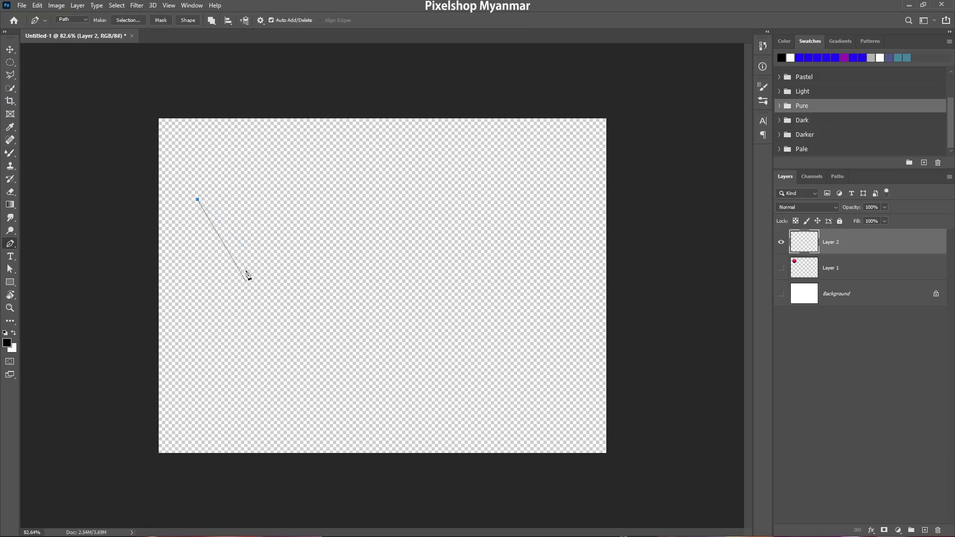
left_click_drag(244, 373, 191, 414)
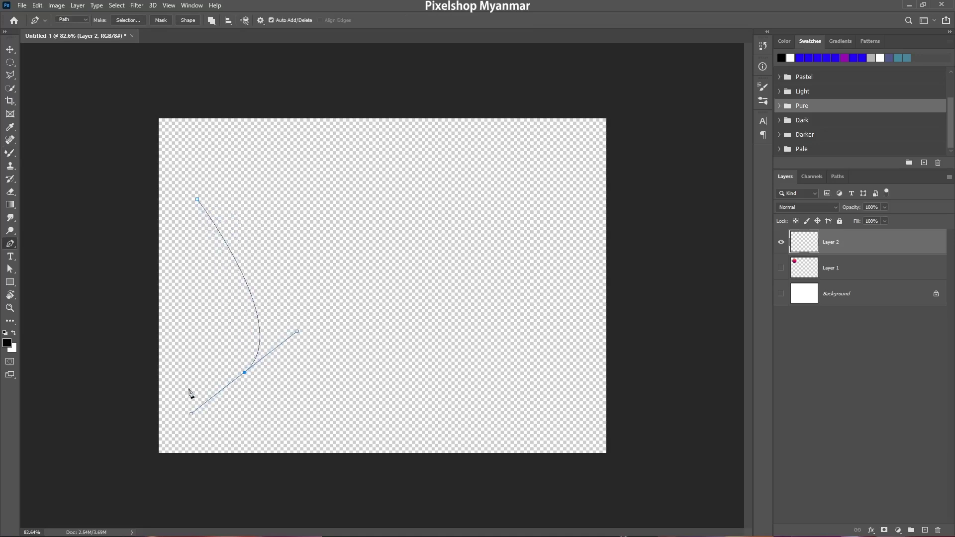
left_click_drag(234, 279, 266, 262)
mouse_move(294, 211)
left_mouse_down()
mouse_move(278, 178)
mouse_move(250, 192)
left_mouse_up()
Step: Continue the path through the e, both l's and the closing o, then finish it
left_click_drag(305, 338, 405, 316)
left_click_drag(395, 153, 418, 152)
left_click_drag(412, 342, 497, 325)
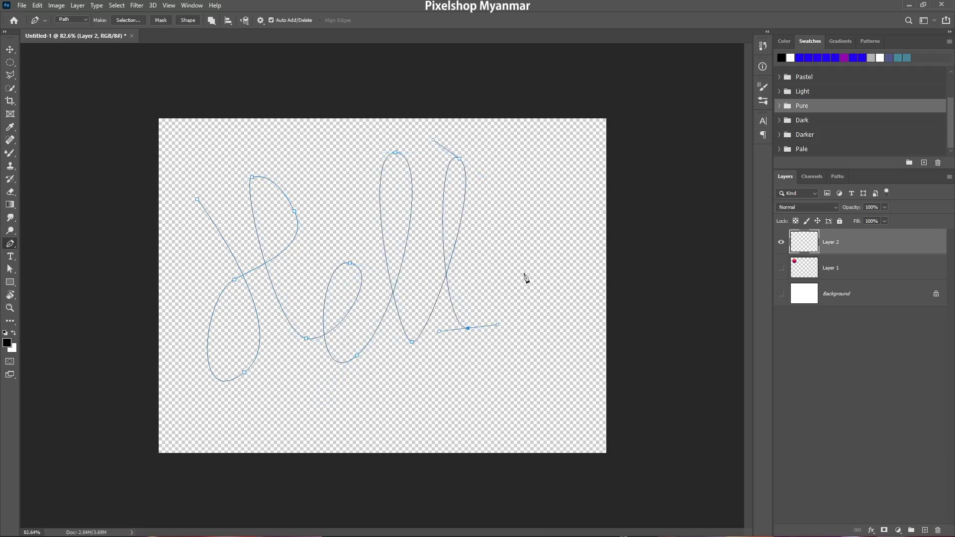
left_click_drag(522, 248, 518, 249)
left_click_drag(484, 307, 486, 320)
left_click_drag(540, 334, 558, 321)
left_click_drag(523, 242, 492, 227)
key("Escape")
Step: Stroke the Hello path with the Mixer Brush Tool to create the gradient tube
right_click(431, 306)
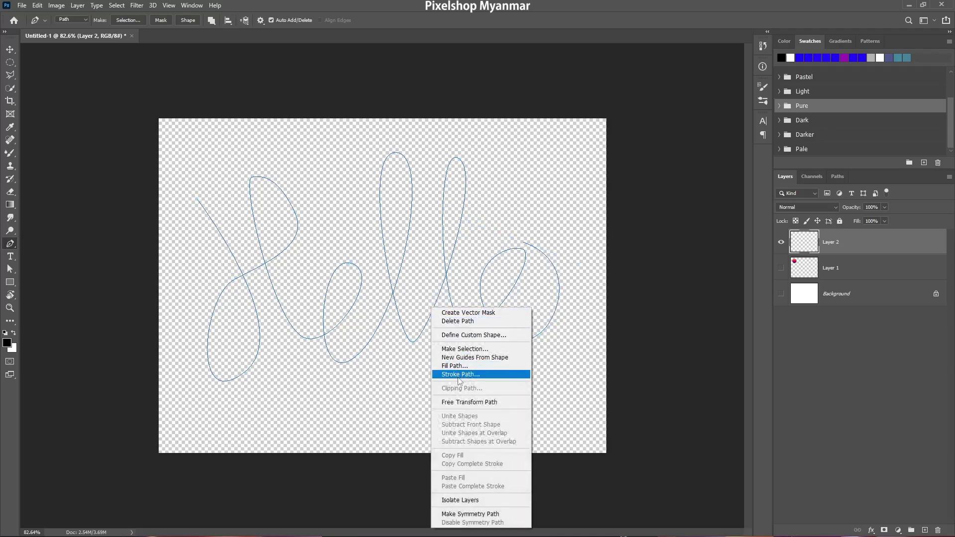
left_click(458, 375)
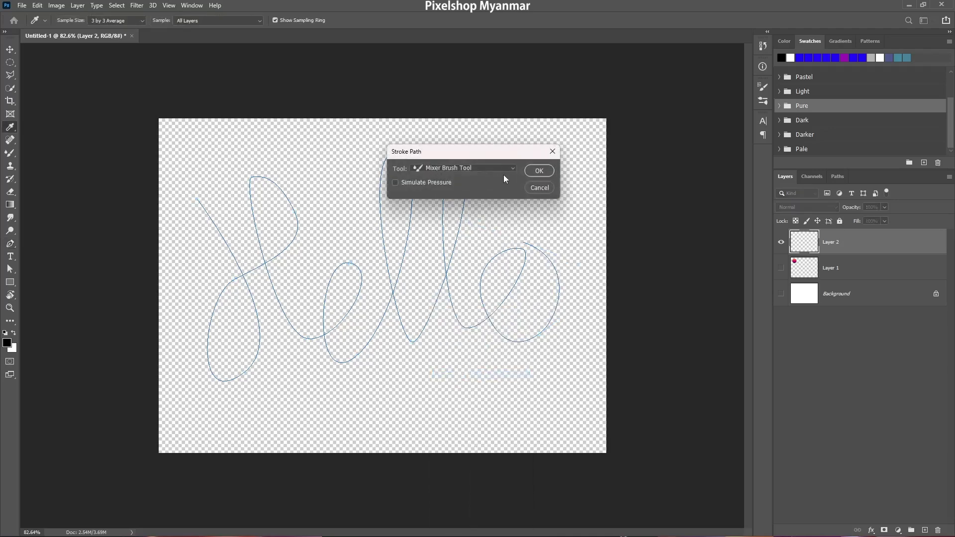
left_click(504, 168)
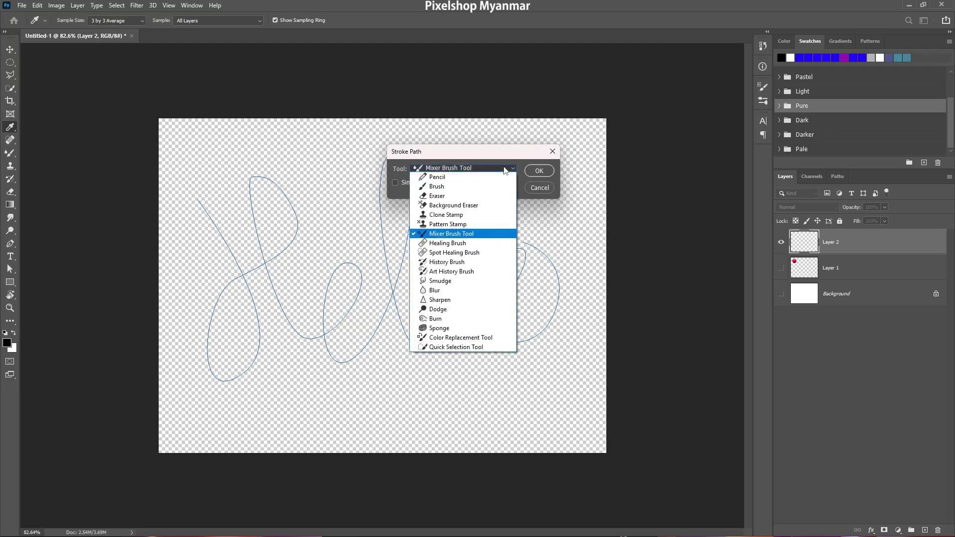
left_click(465, 233)
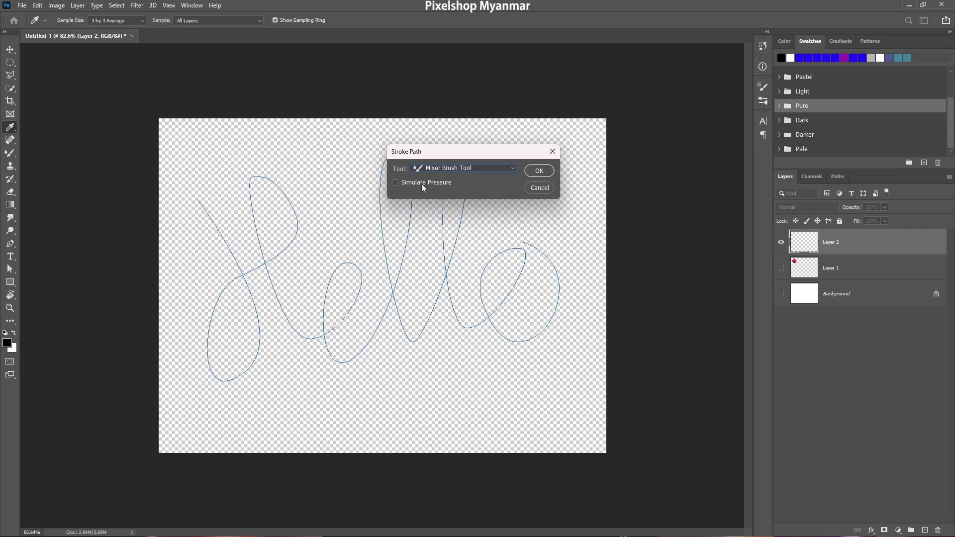
left_click(541, 171)
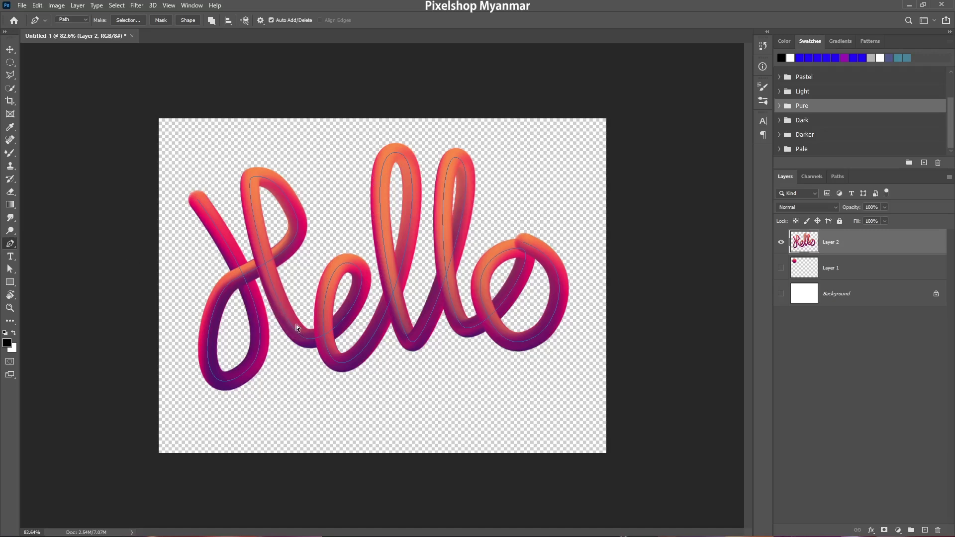
Step: Clear the Hello path and add an empty Layer 3 directly above the Background
key("ctrl+Return")
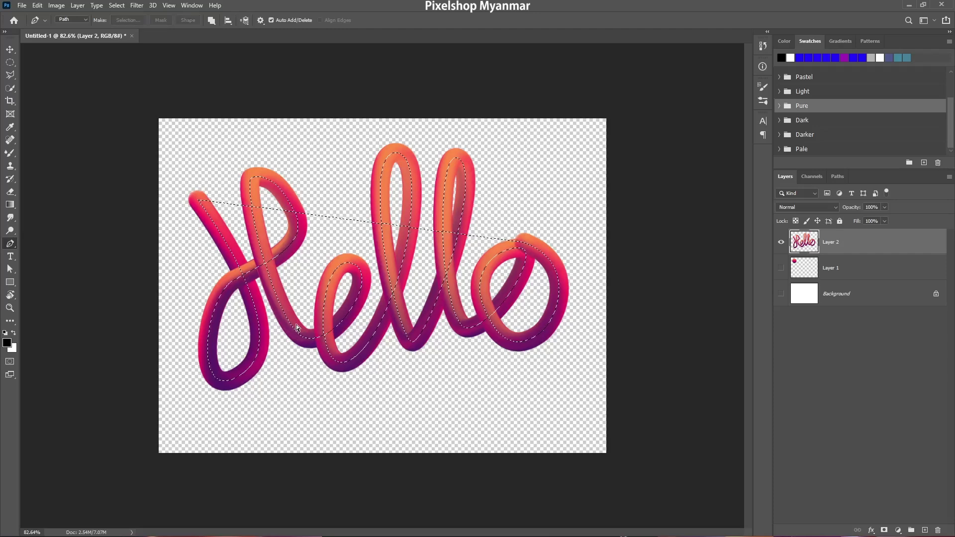
key("ctrl+d")
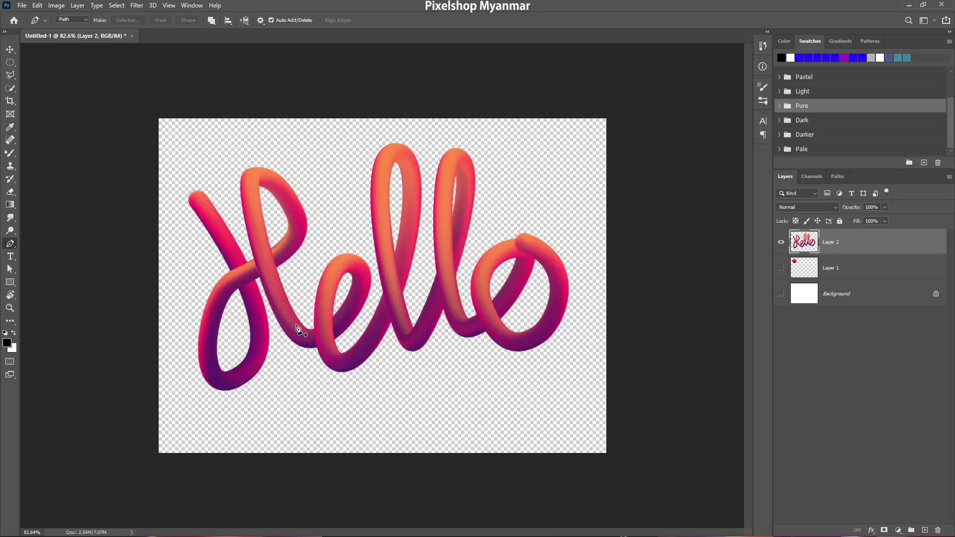
left_click(861, 301)
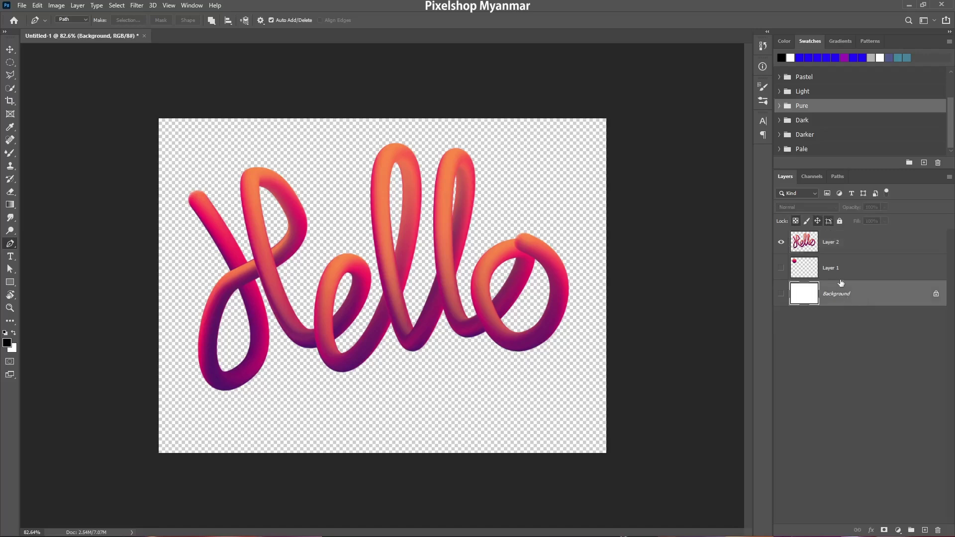
left_click(923, 530)
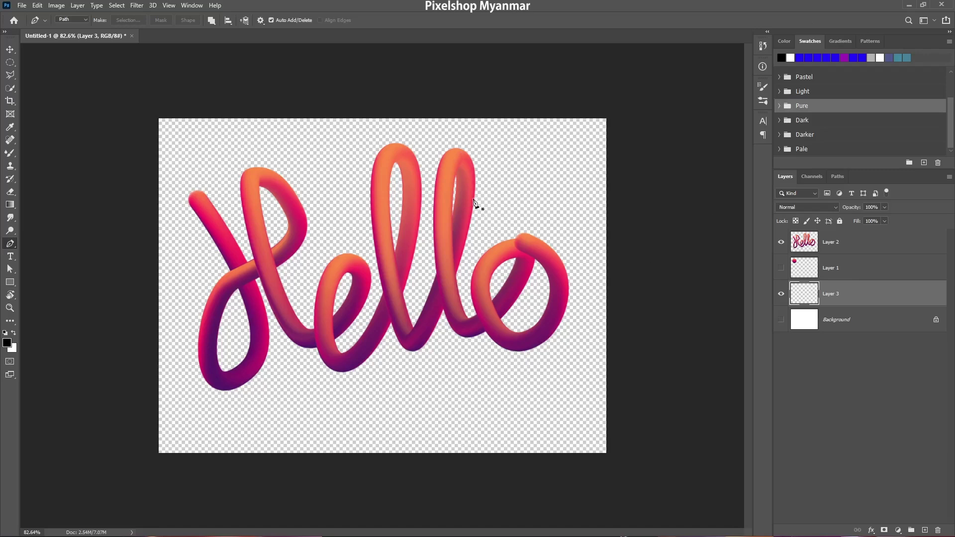
key("v")
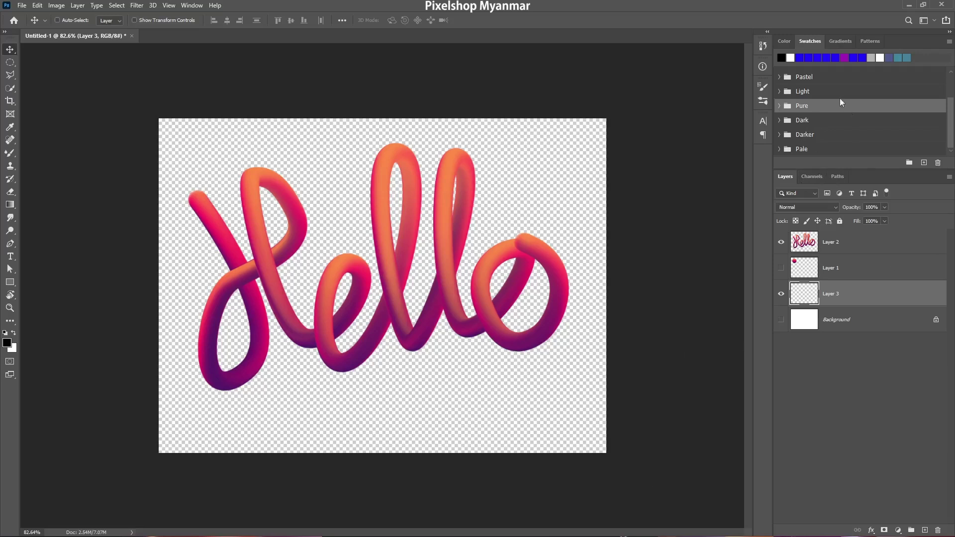
Step: Turn Layer 3 into a purple-to-red Gradient Fill layer from the Reds presets
left_click(846, 41)
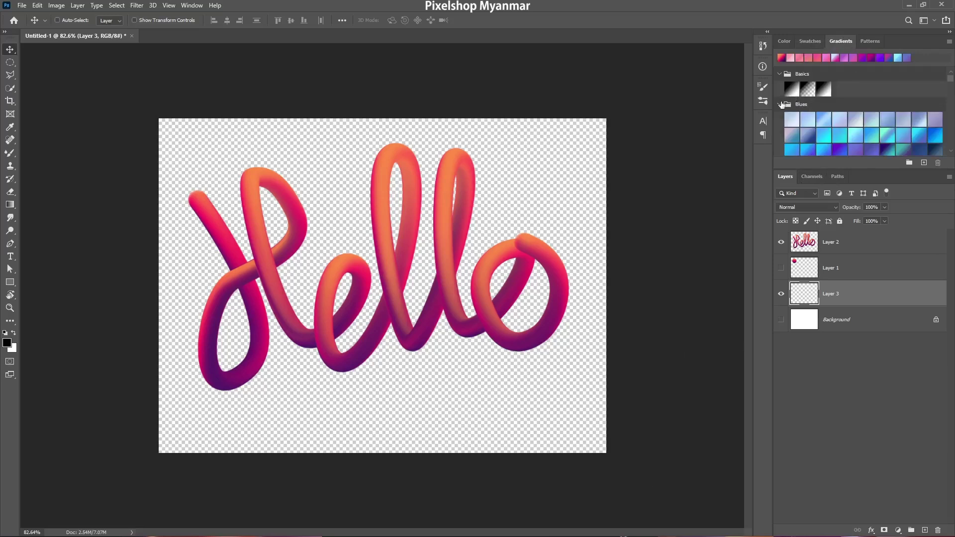
left_click(779, 103)
left_click(779, 118)
scroll(781, 122, "down", 1)
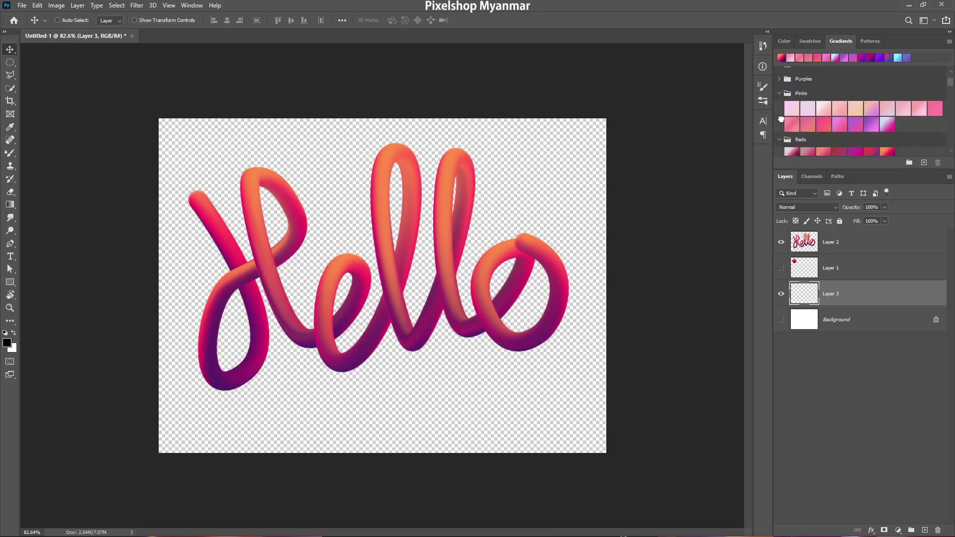
scroll(781, 122, "down", 1)
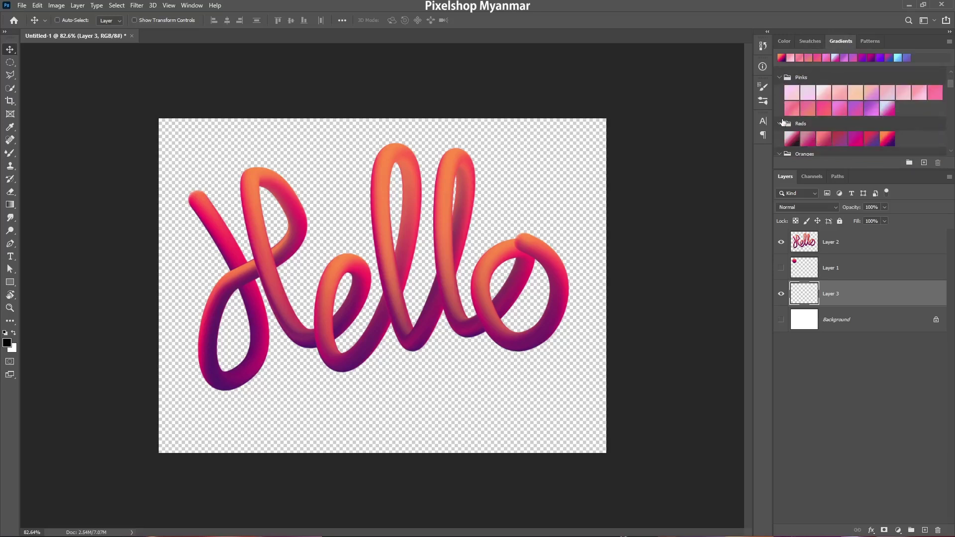
left_click(856, 138)
left_click(838, 140)
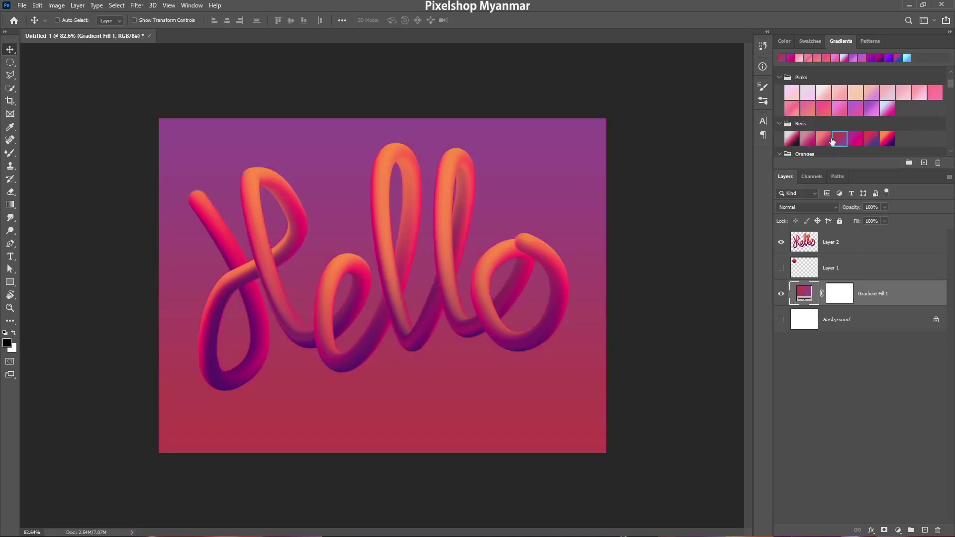